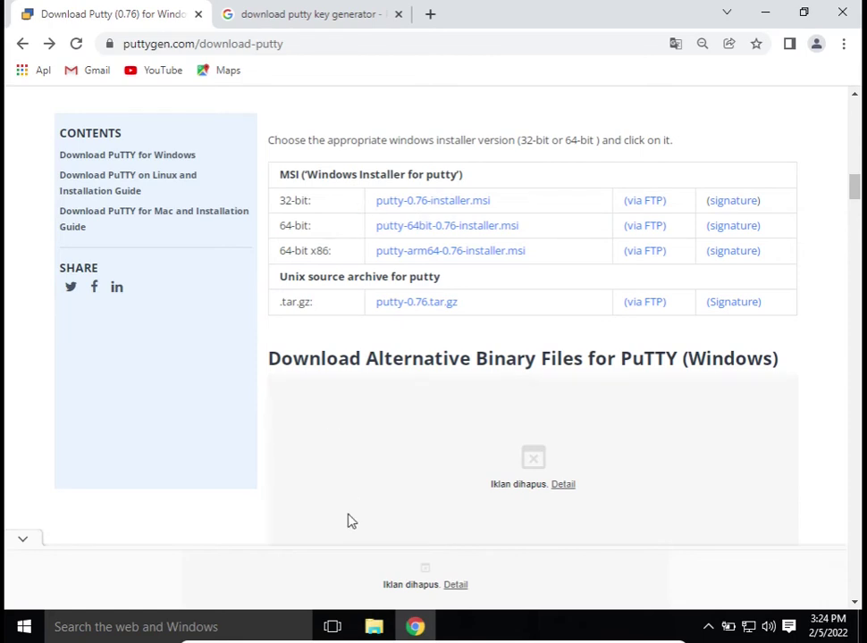
Install PuTTY 0.76 from the putty-0.76-installer file in Downloads with the default features, finishing without viewing the README file.
click(374, 627)
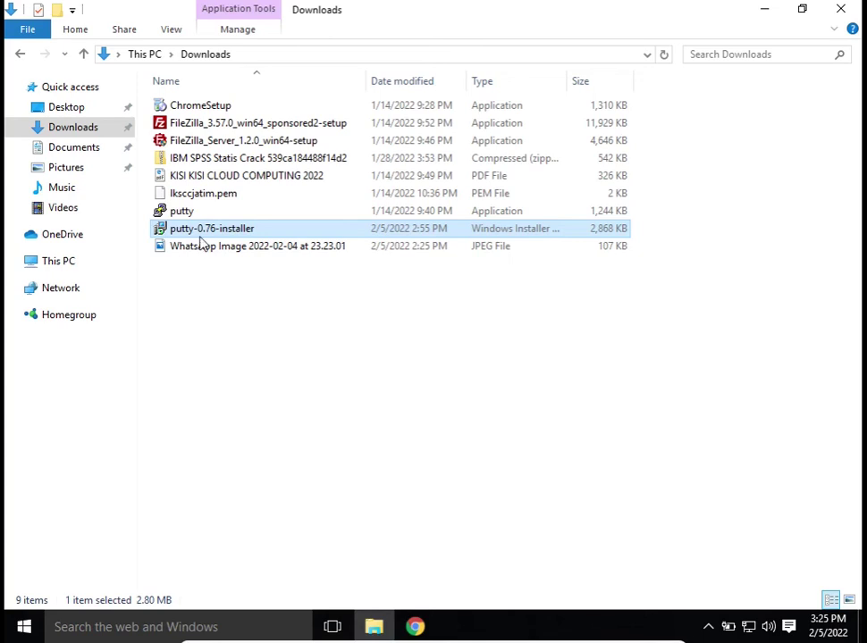
double_click(220, 231)
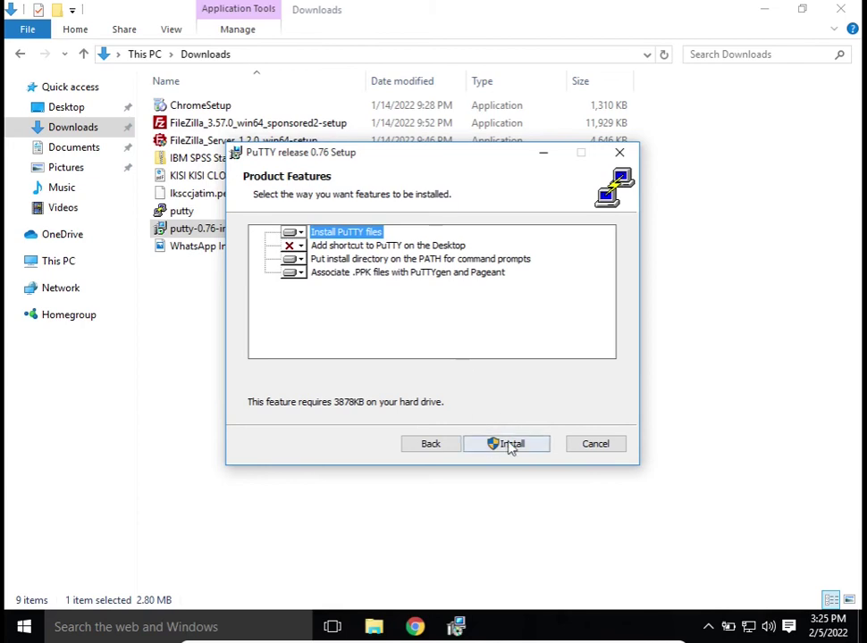
click(506, 444)
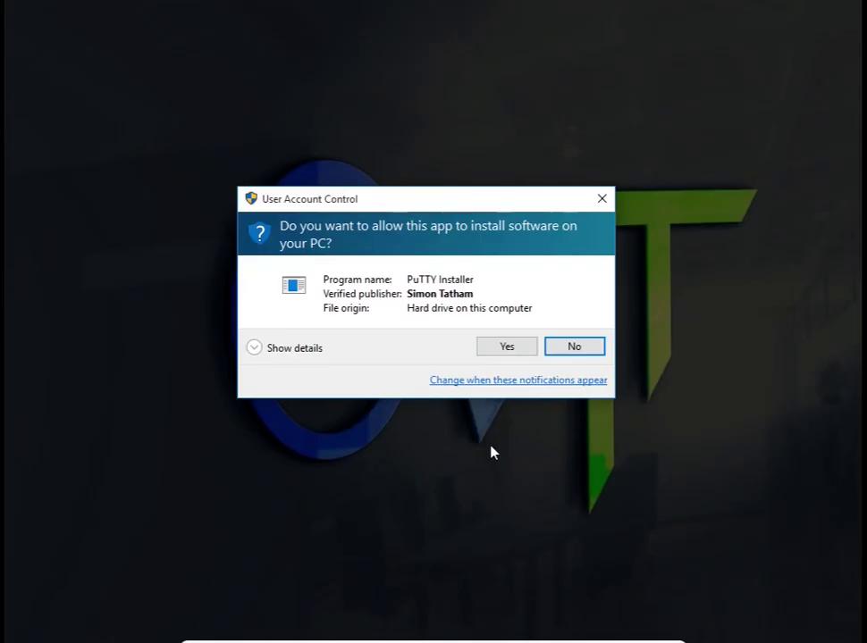
click(499, 351)
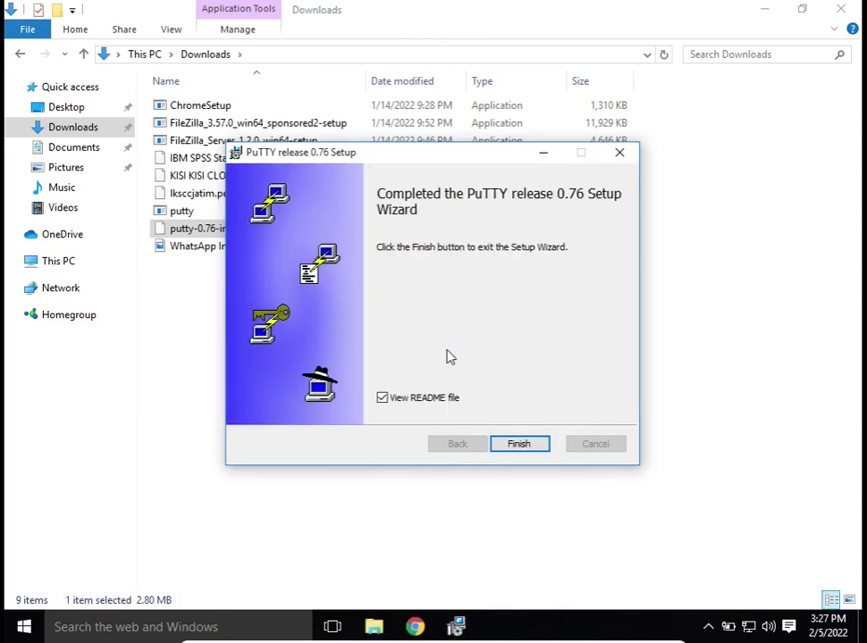
click(408, 403)
click(518, 444)
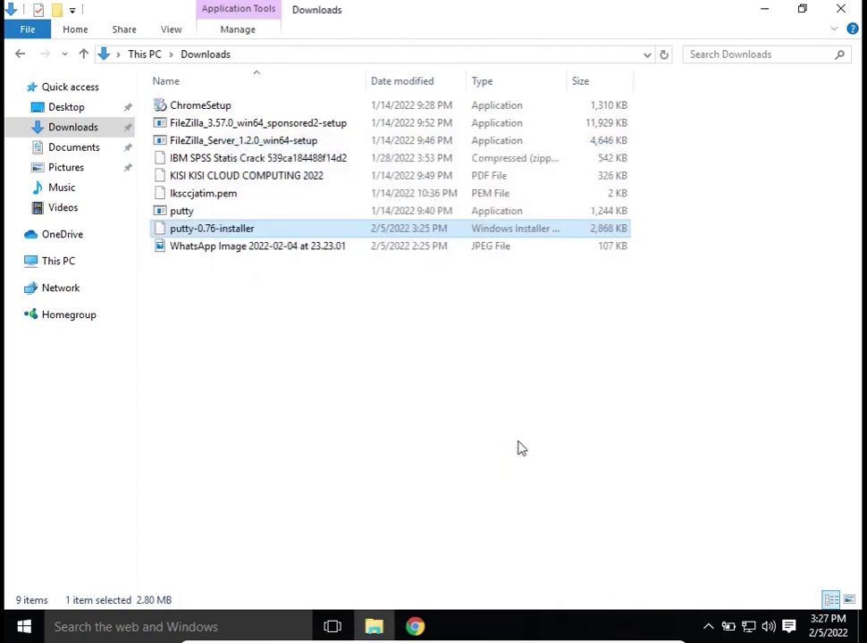
Launch the PuTTYgen key generator from the installed apps.
click(22, 629)
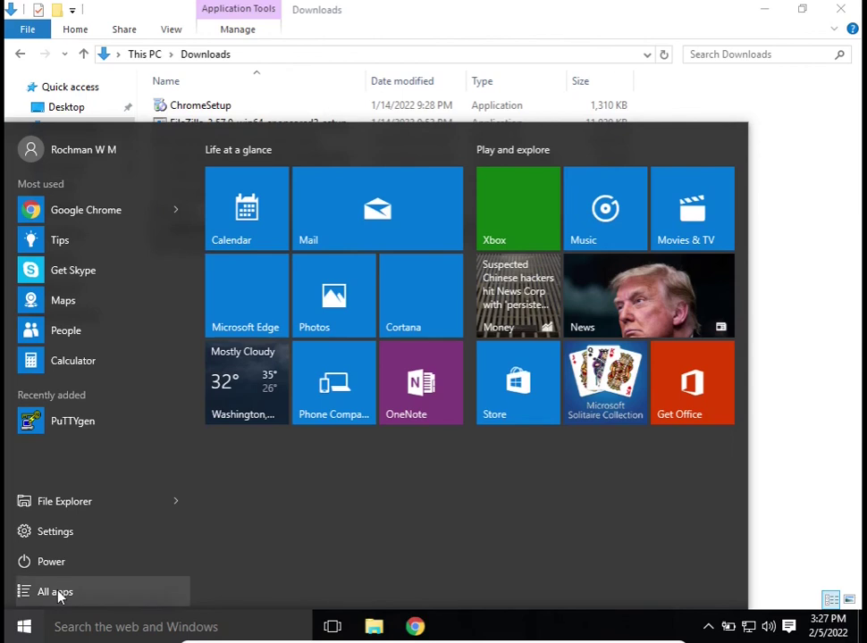
click(55, 592)
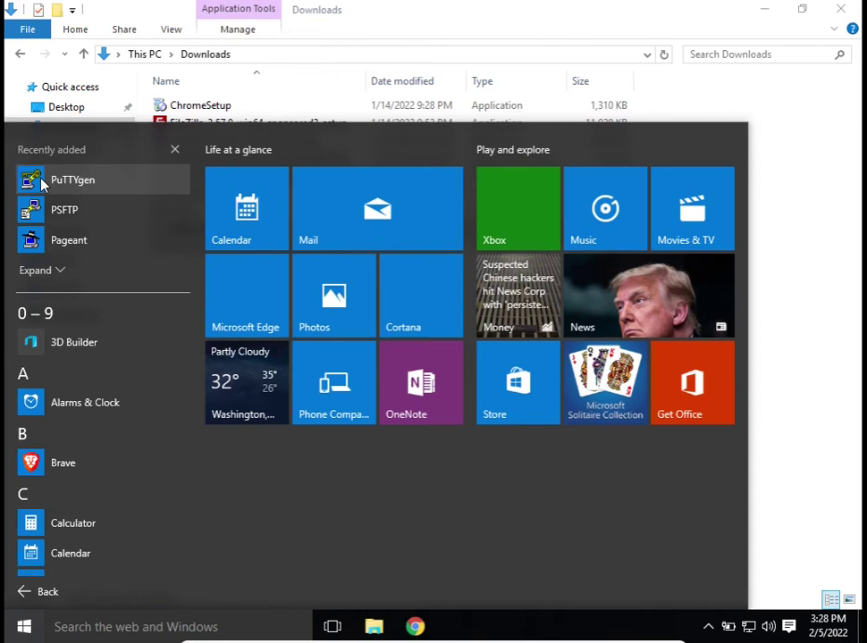
click(41, 182)
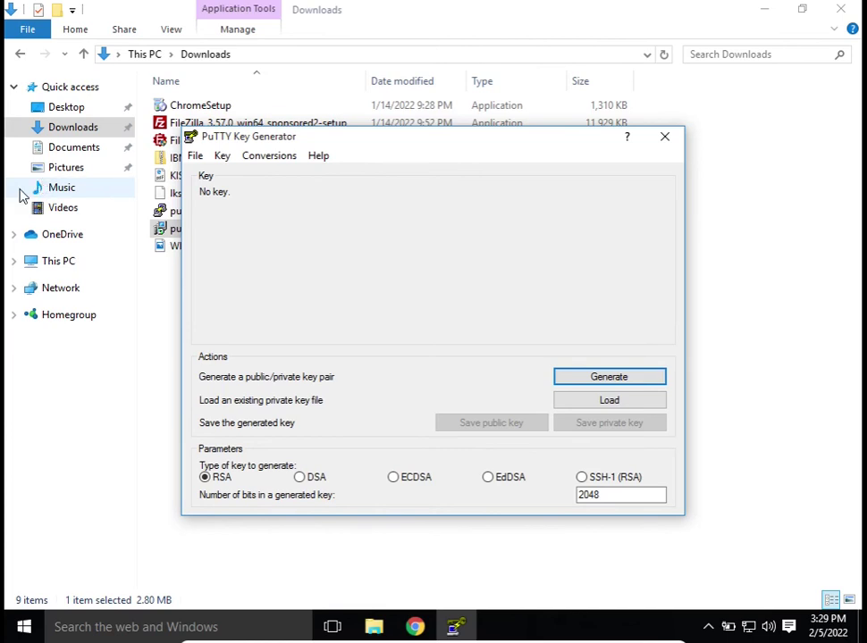
Load the existing private key lksccjatim.pem from Downloads into PuTTYgen, showing all file types, and dismiss the import notice.
click(598, 403)
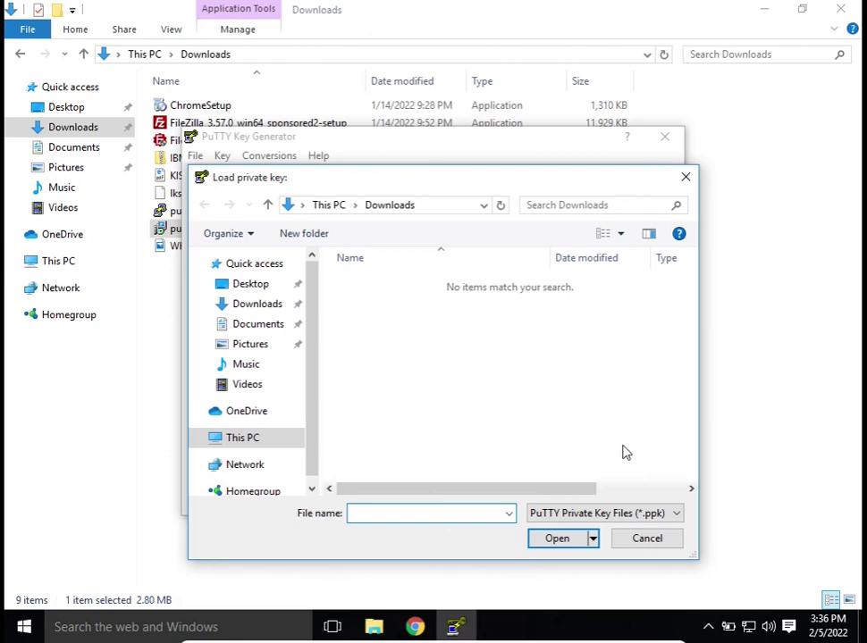
click(630, 517)
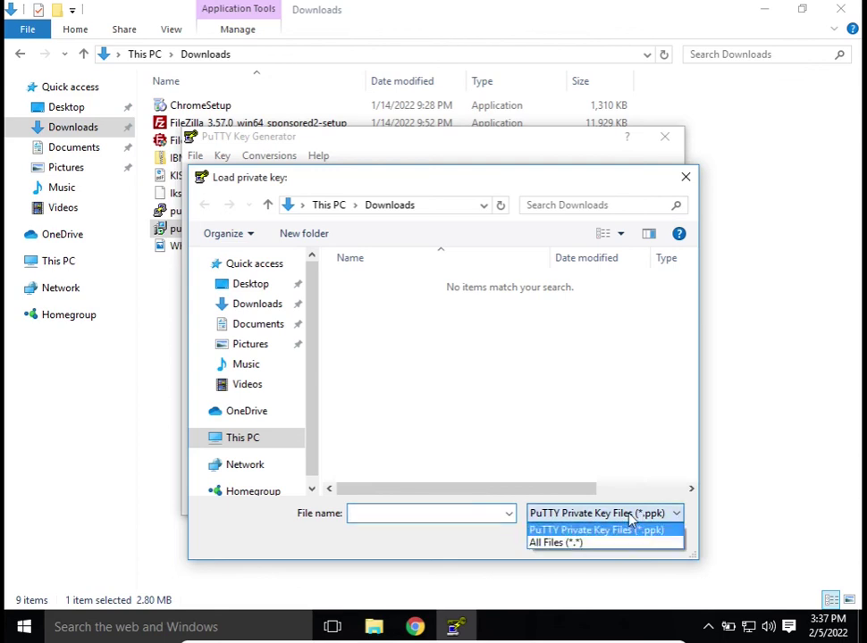
click(557, 543)
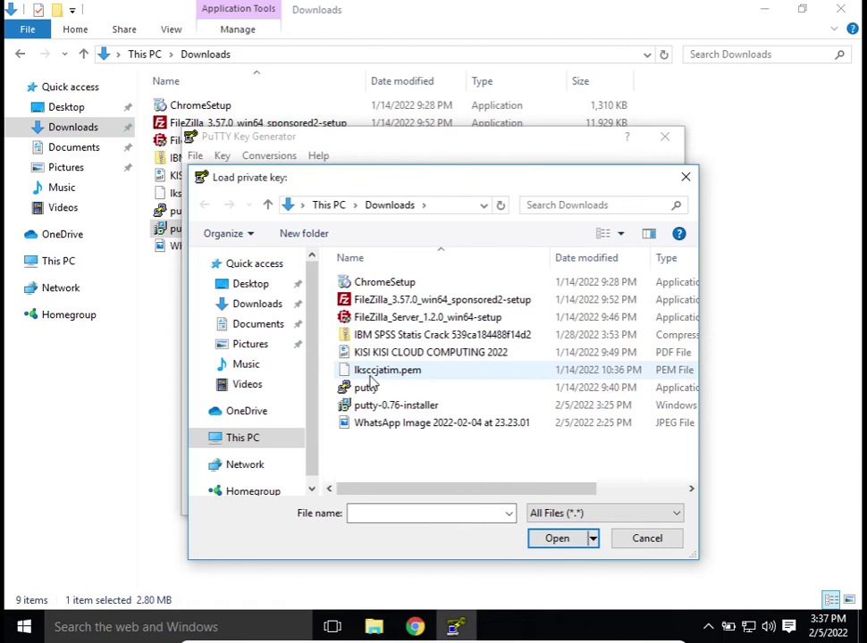
click(369, 375)
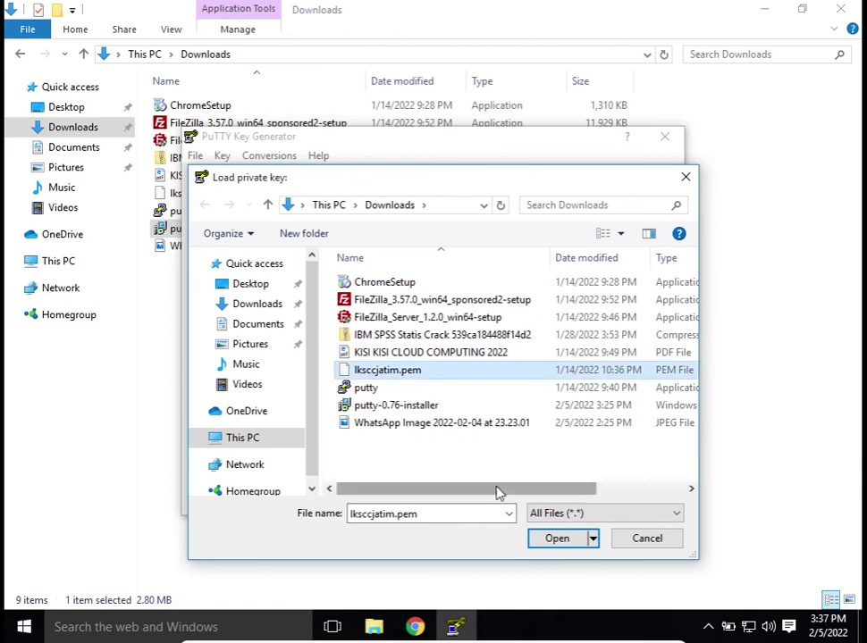
click(551, 545)
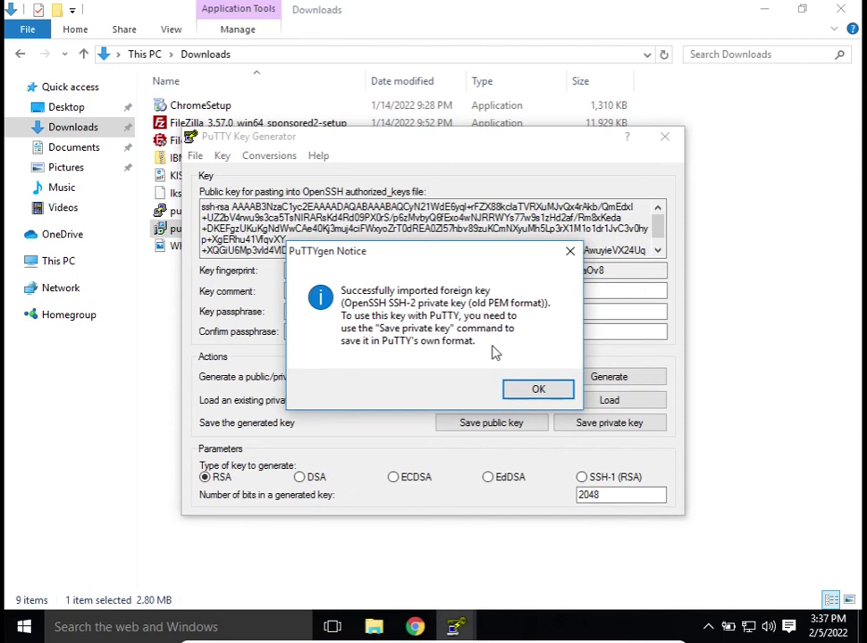
click(539, 391)
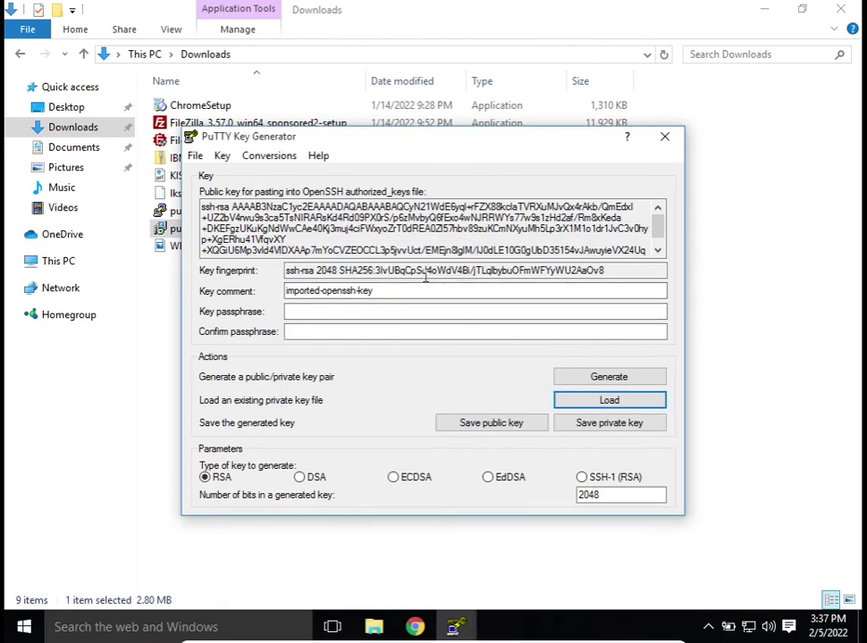
Save the imported private key without a passphrase as the PuTTY private key file lksccjatim in Downloads, and close PuTTYgen.
click(397, 311)
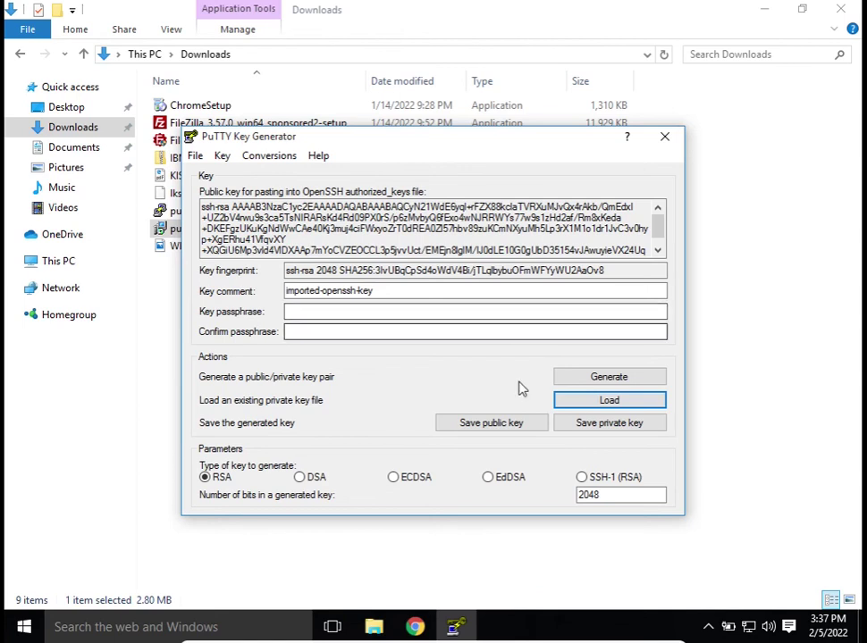
click(590, 424)
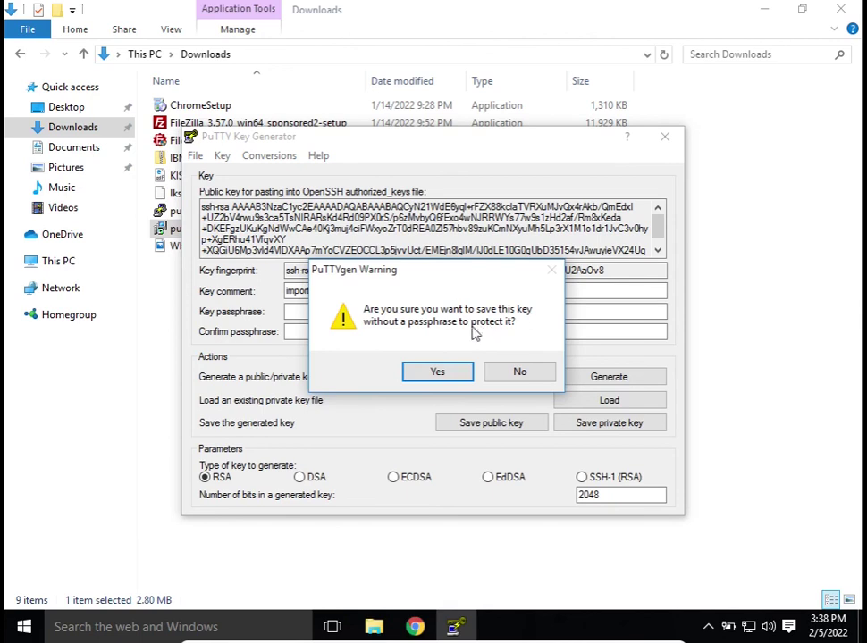
click(434, 374)
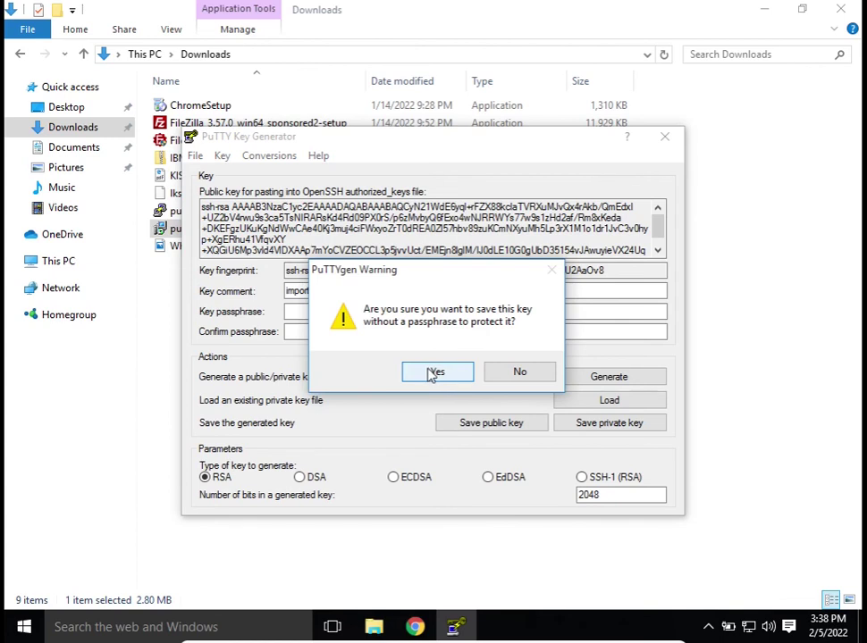
click(433, 373)
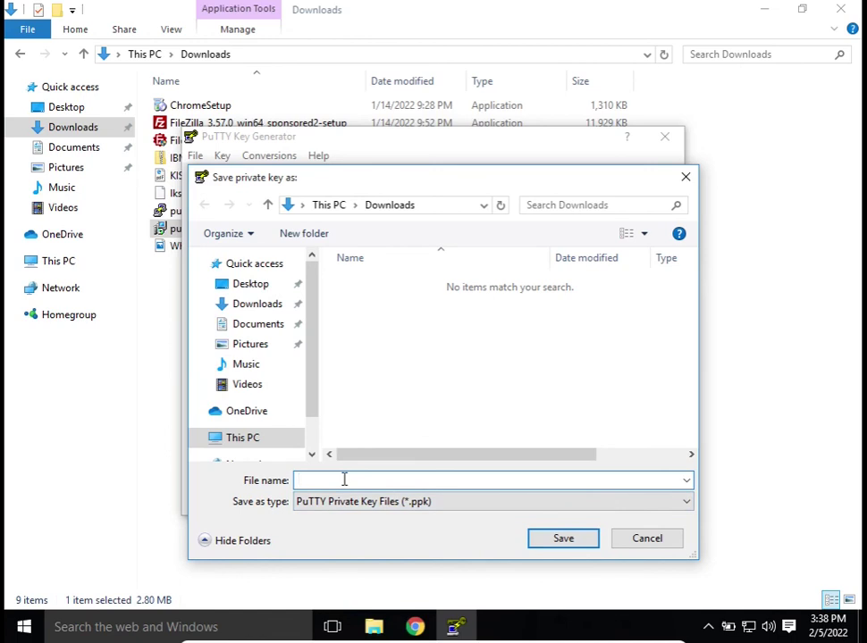
text(lksccjatim)
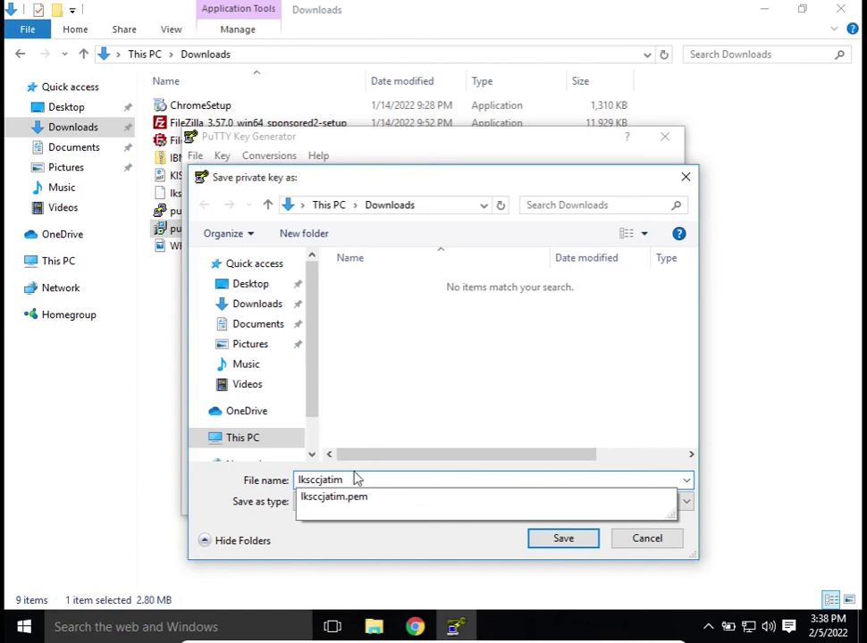
key(Escape)
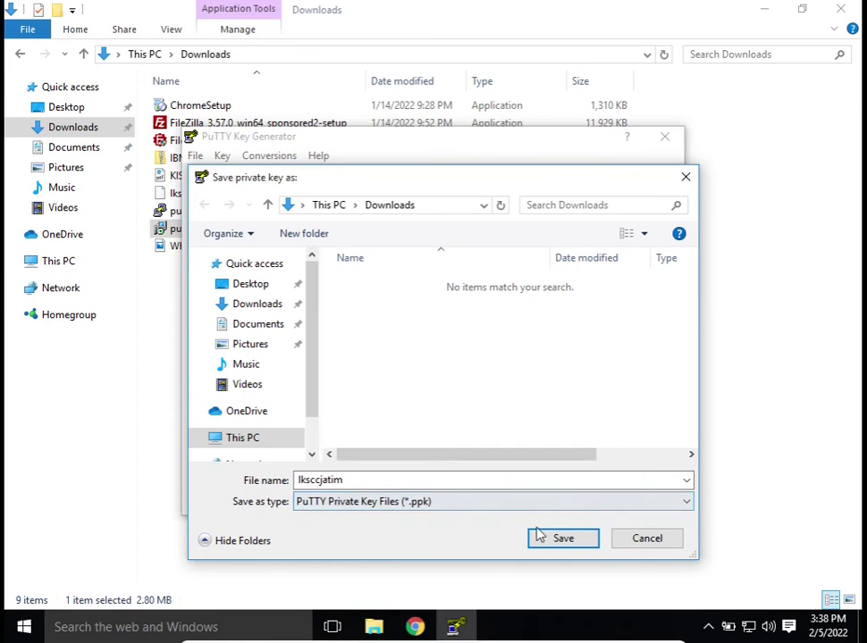
click(559, 539)
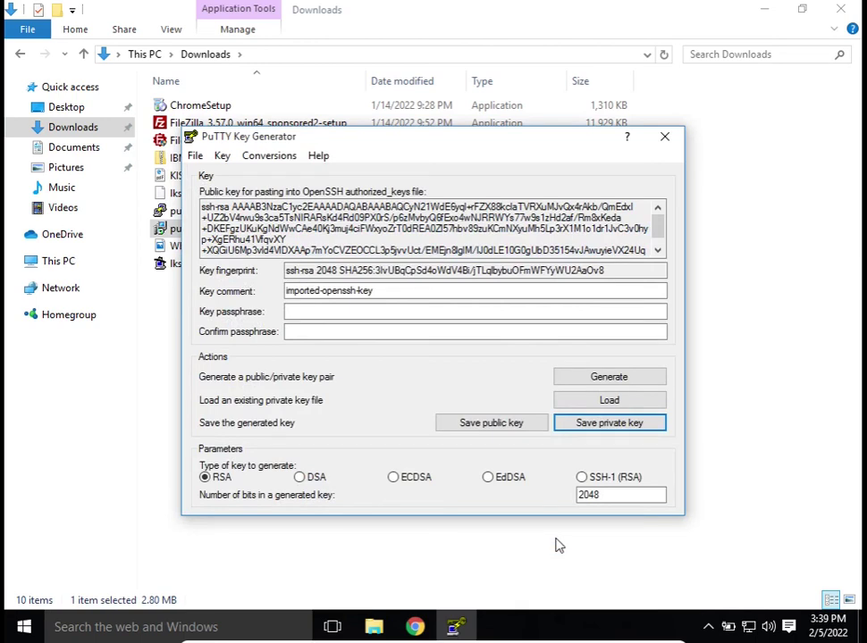
drag(328, 143, 467, 148)
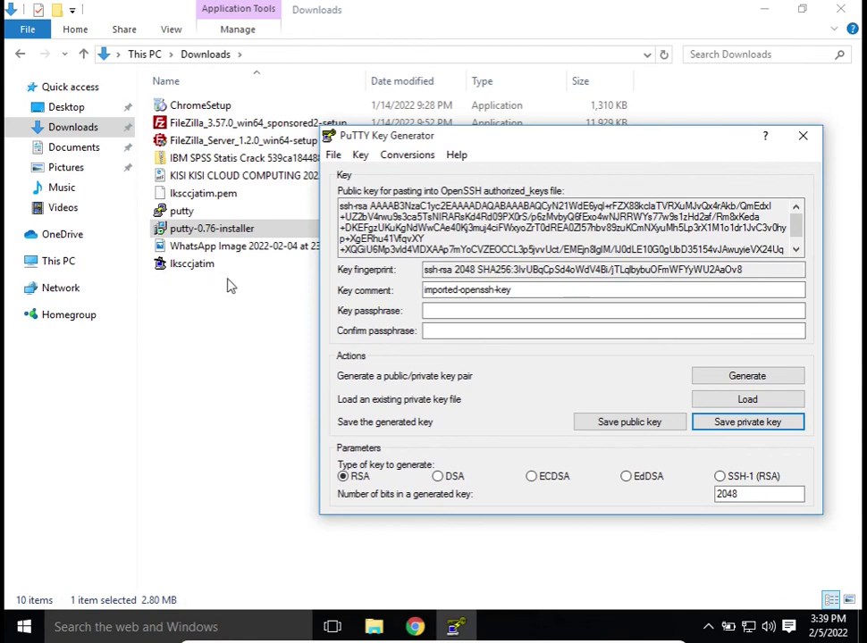
click(803, 139)
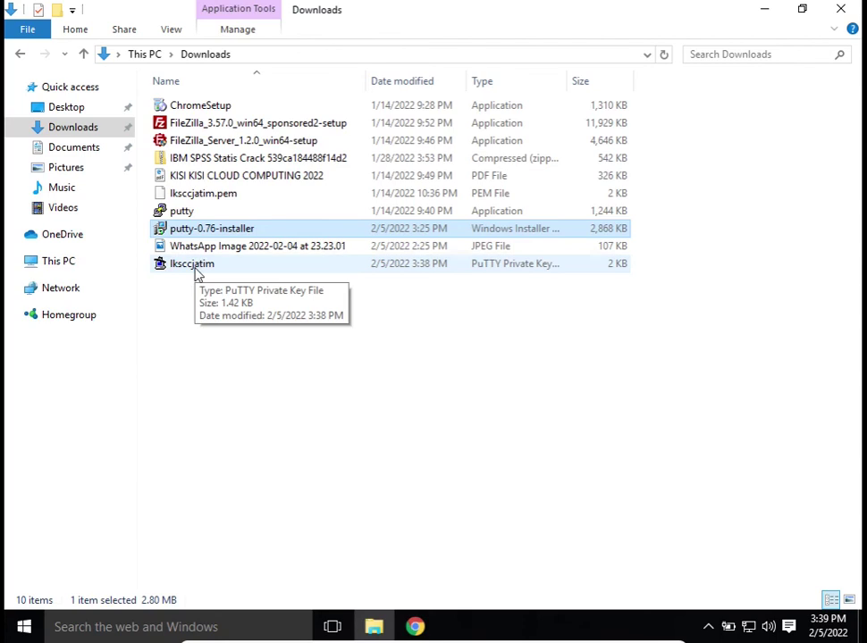
click(31, 629)
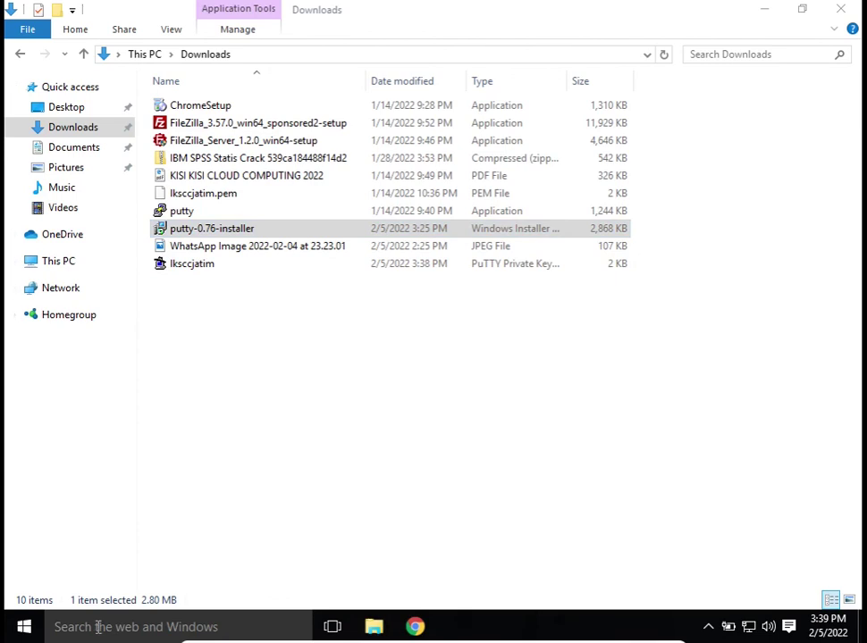
click(17, 629)
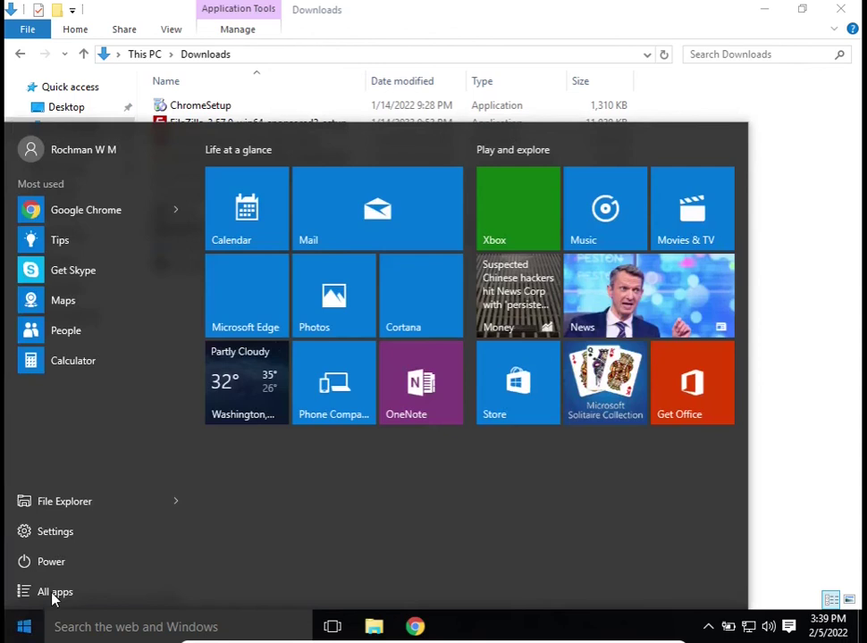
key(Escape)
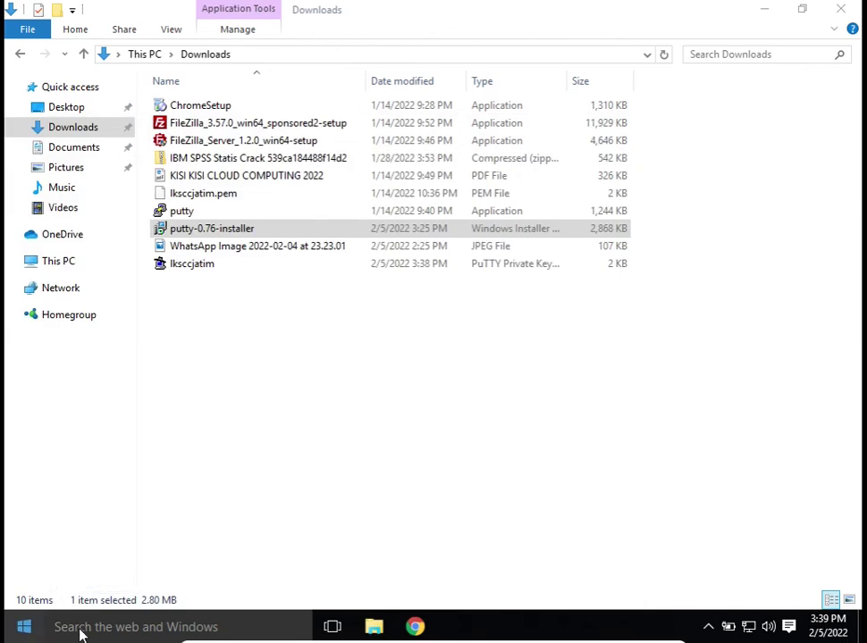
Launch the PuTTY SSH client from the installed apps.
click(26, 629)
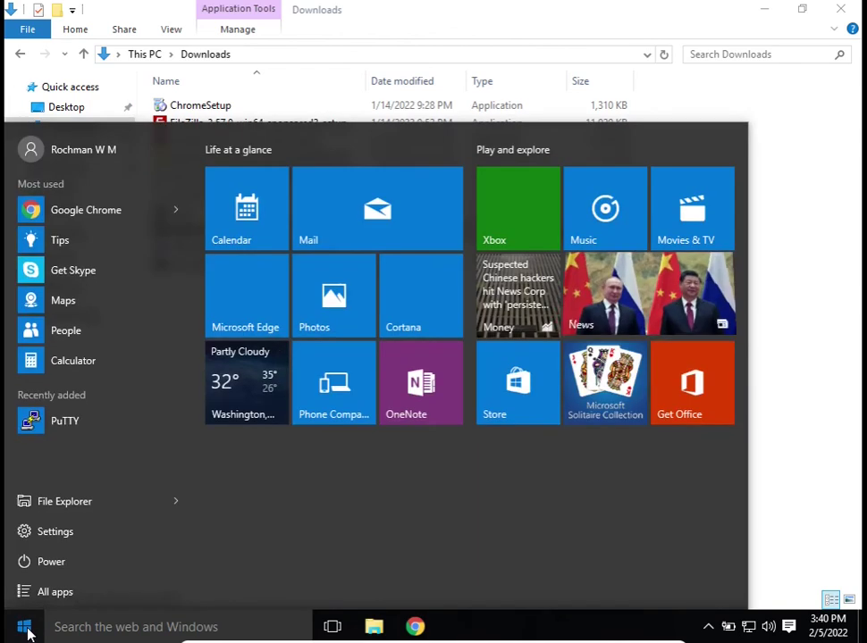
click(55, 593)
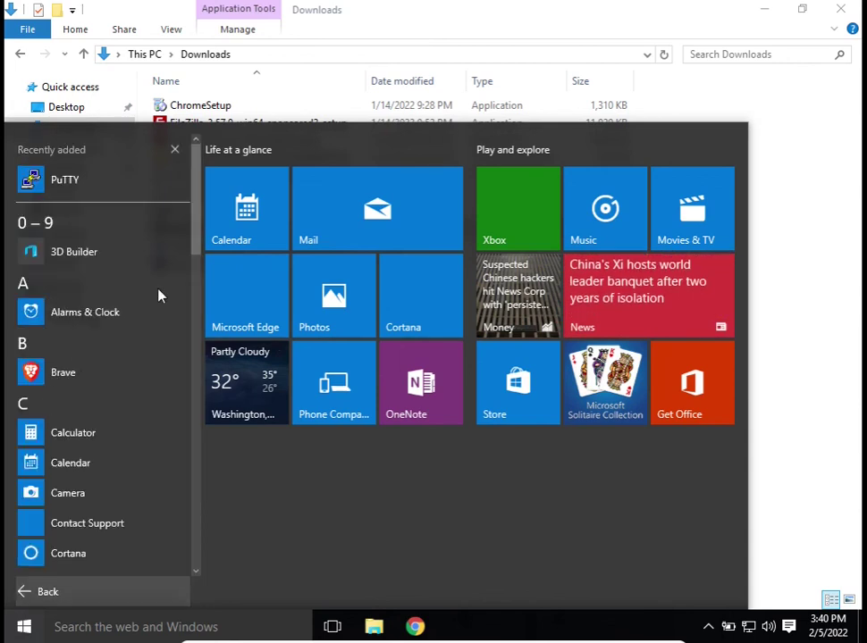
click(70, 182)
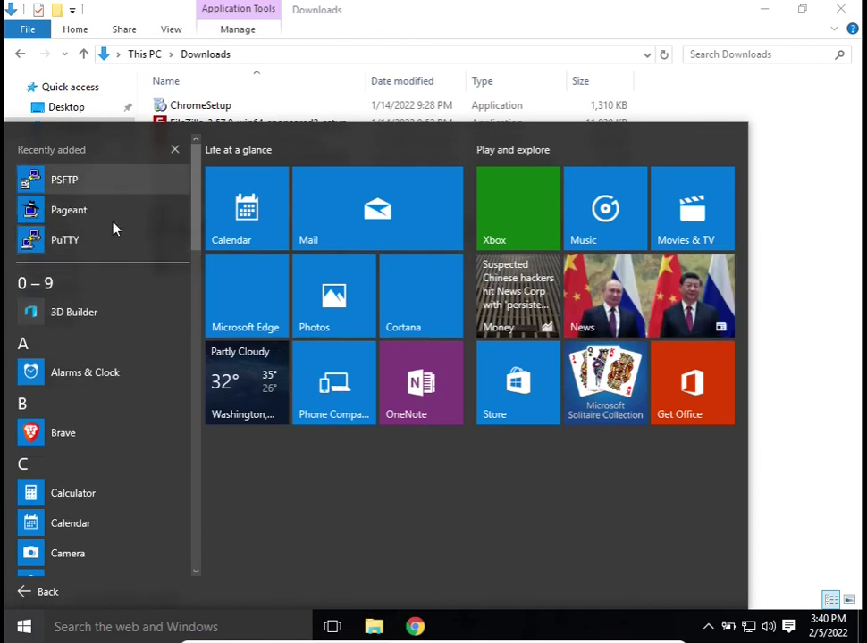
click(54, 243)
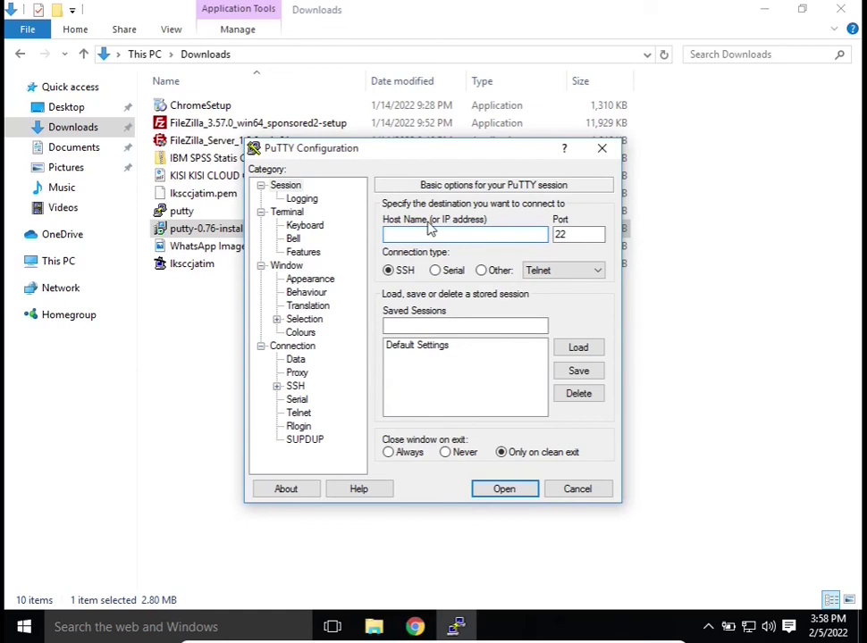
text(ec2-user@54.1)
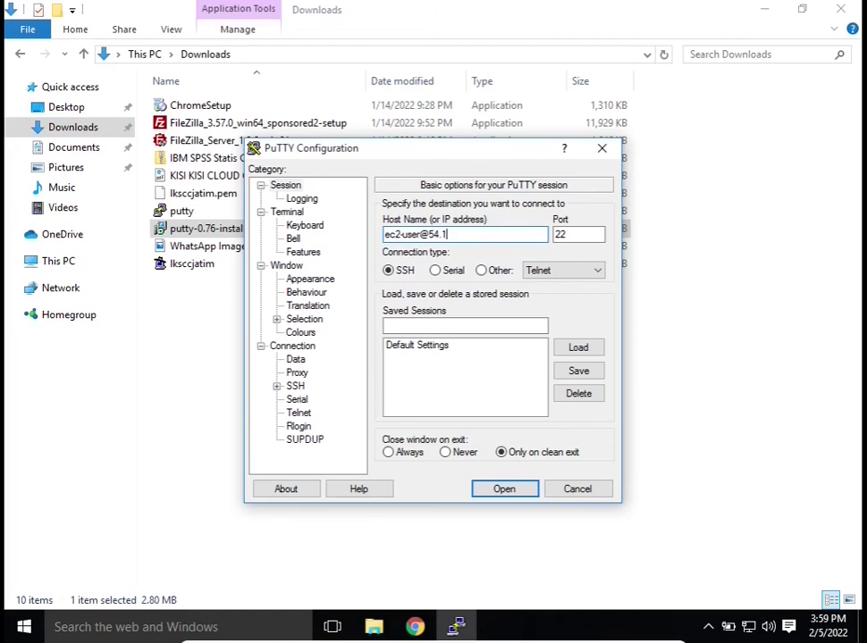
text(69.247.108)
drag(423, 234, 386, 236)
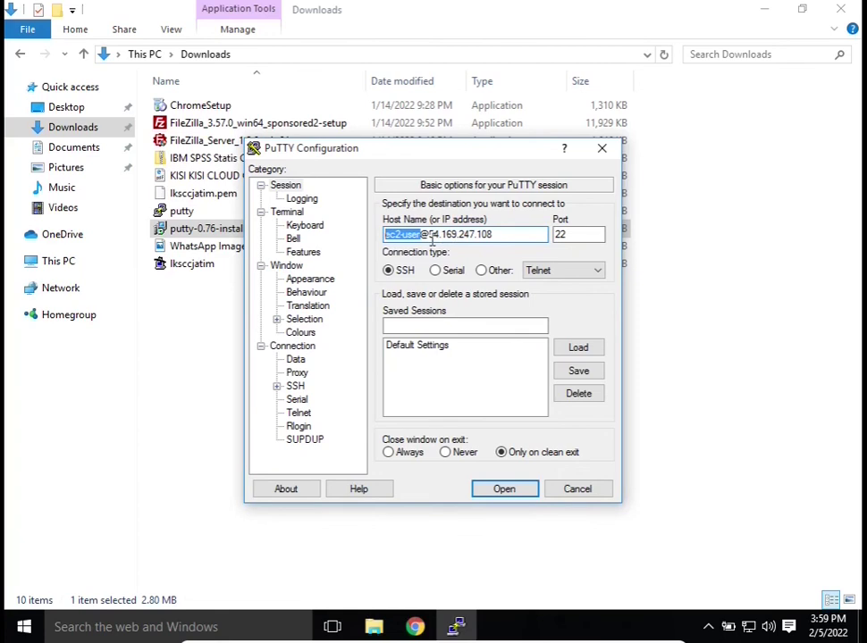
click(499, 234)
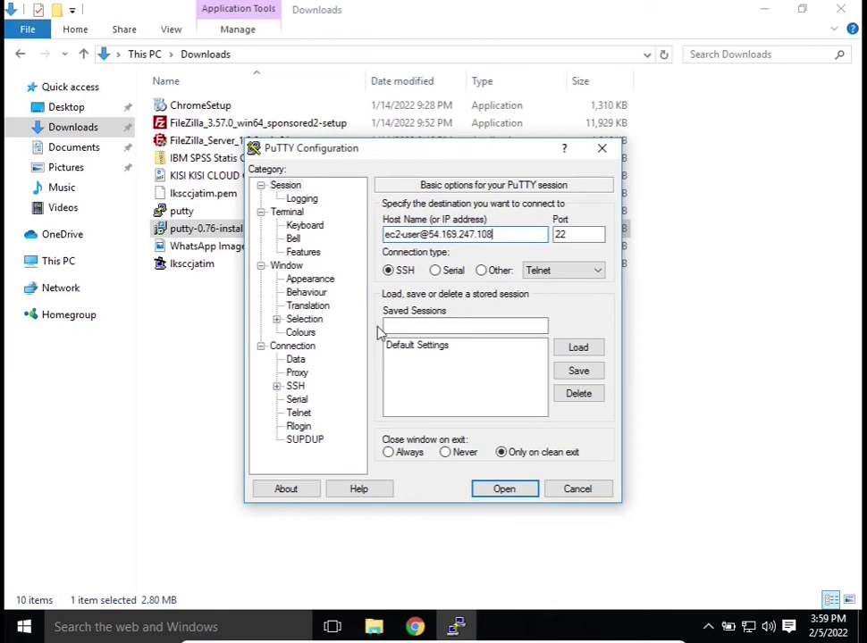
Set the lksccjatim key file as the private key for SSH authentication and open the session, accepting the server's host key.
click(275, 389)
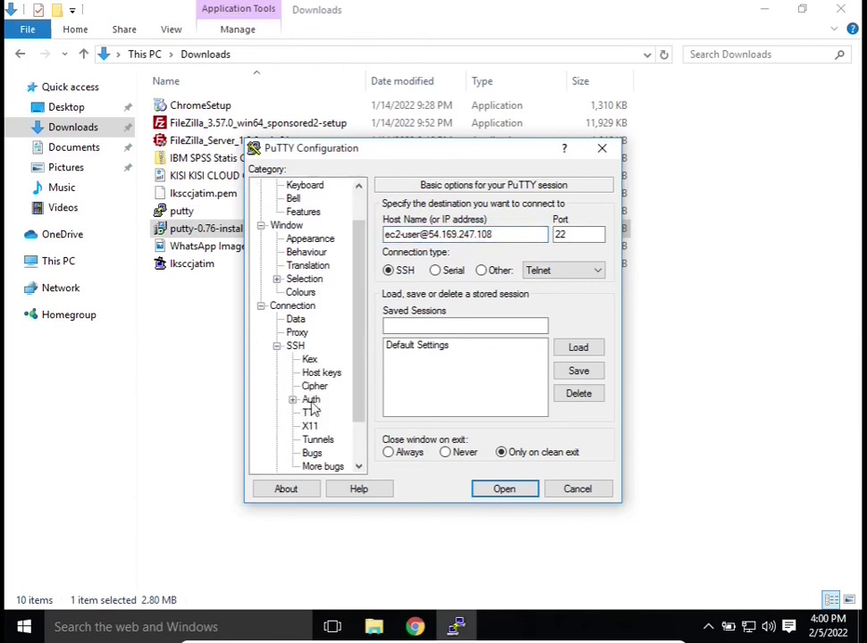
click(310, 400)
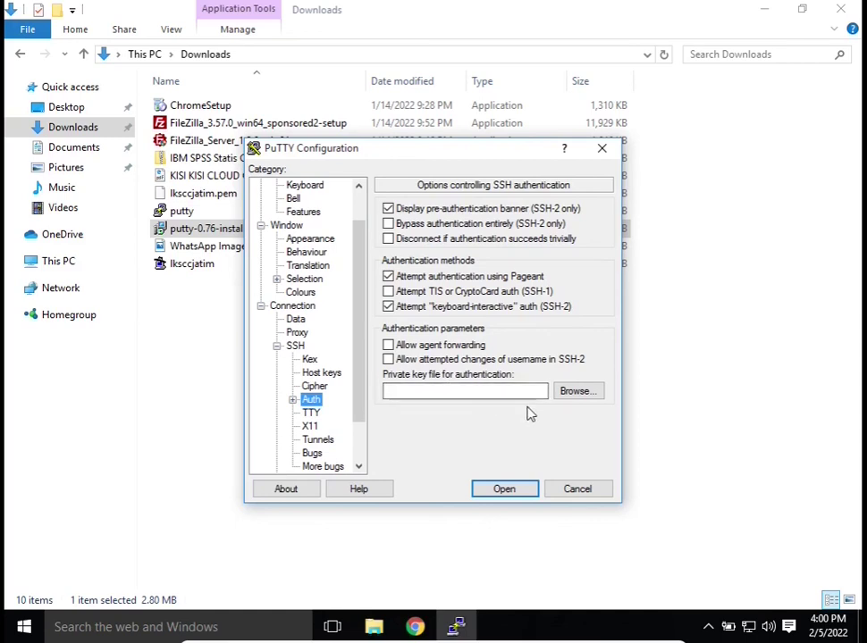
click(588, 397)
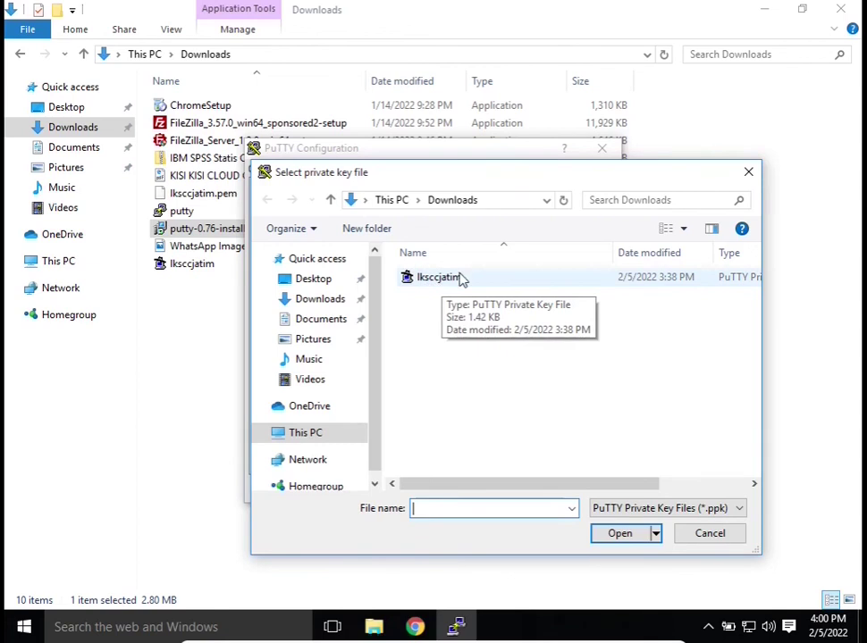
click(438, 282)
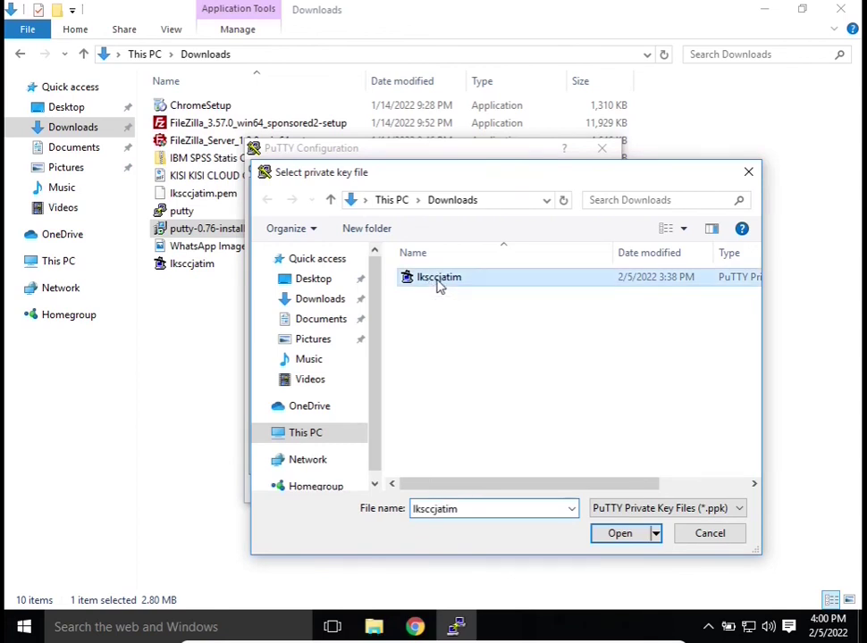
click(619, 533)
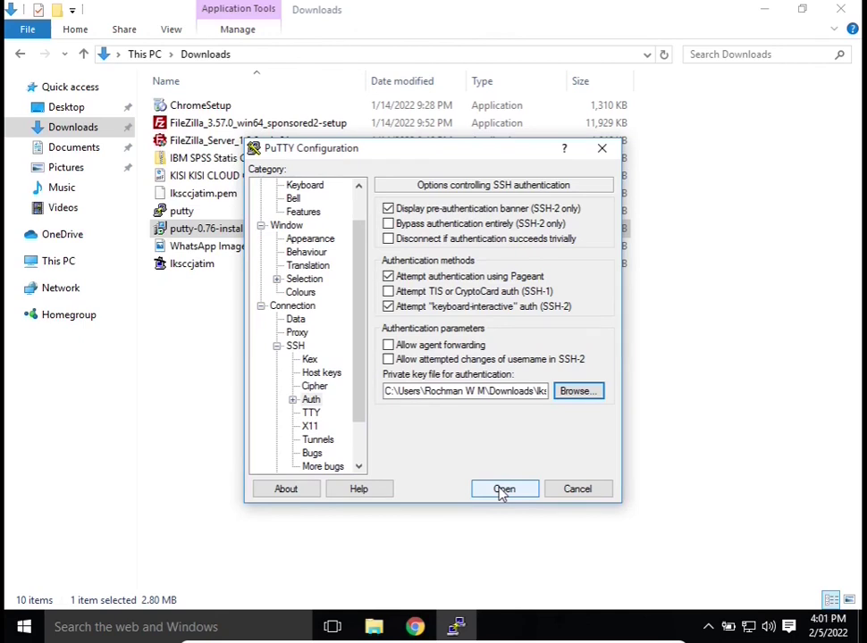
click(503, 491)
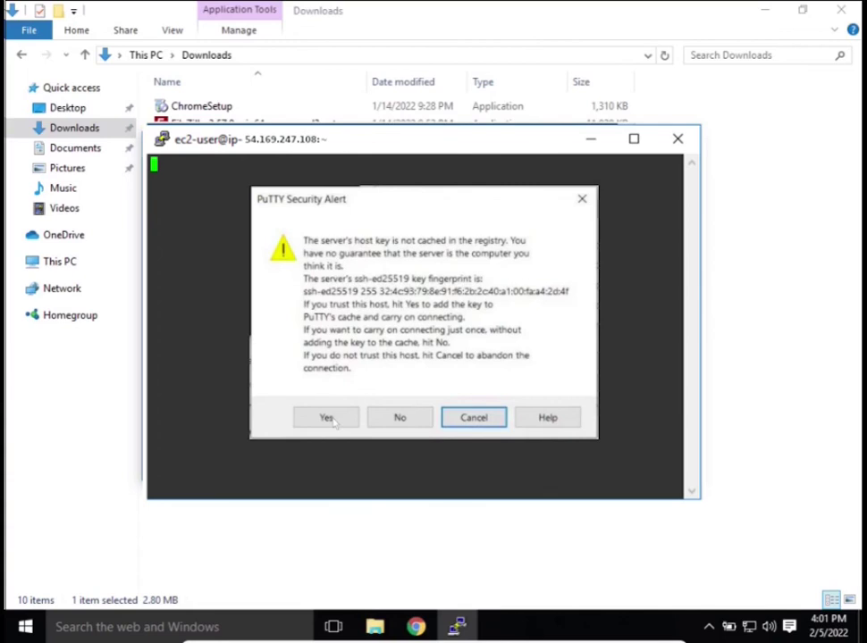
click(326, 418)
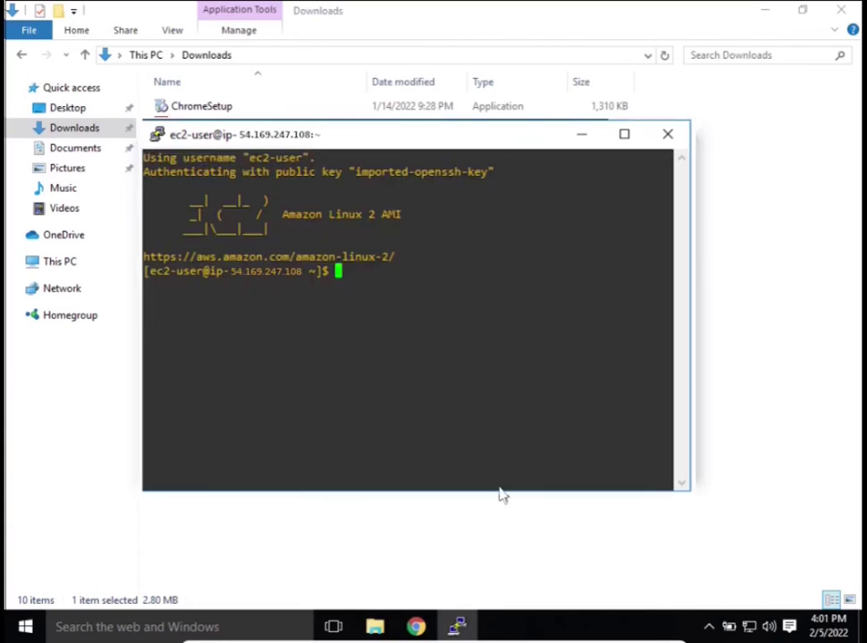